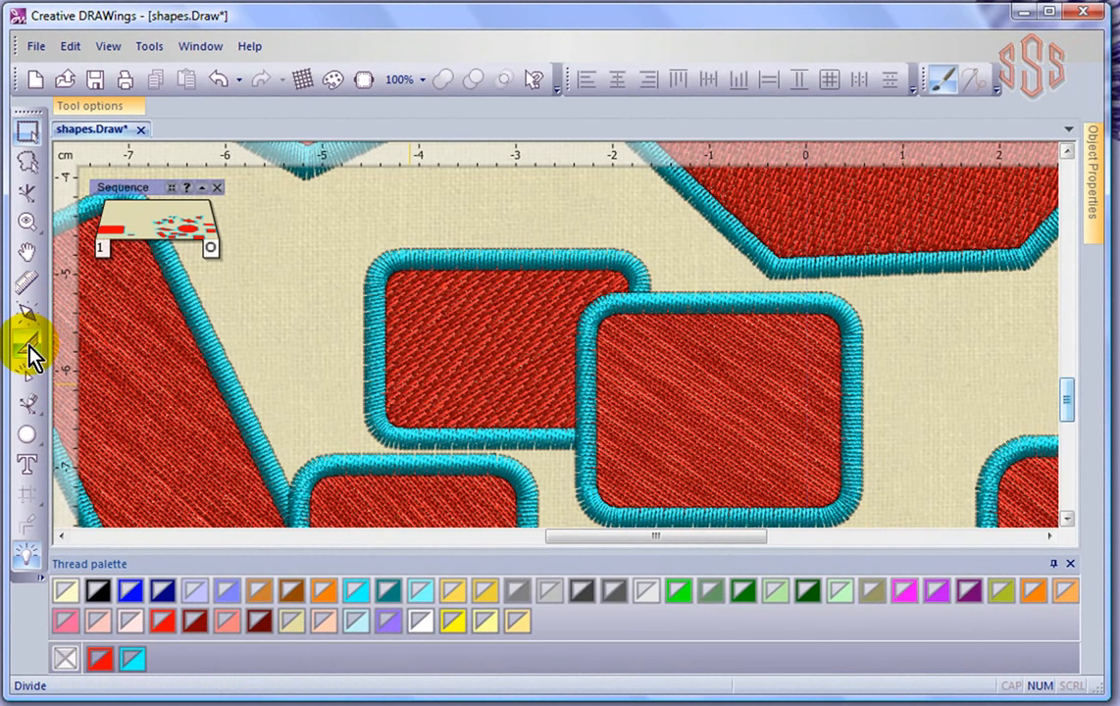
- Give the front overlapping rounded rectangle a diagonal stitch direction running from its lower-left edge up to its top edge
left_click(29, 346)
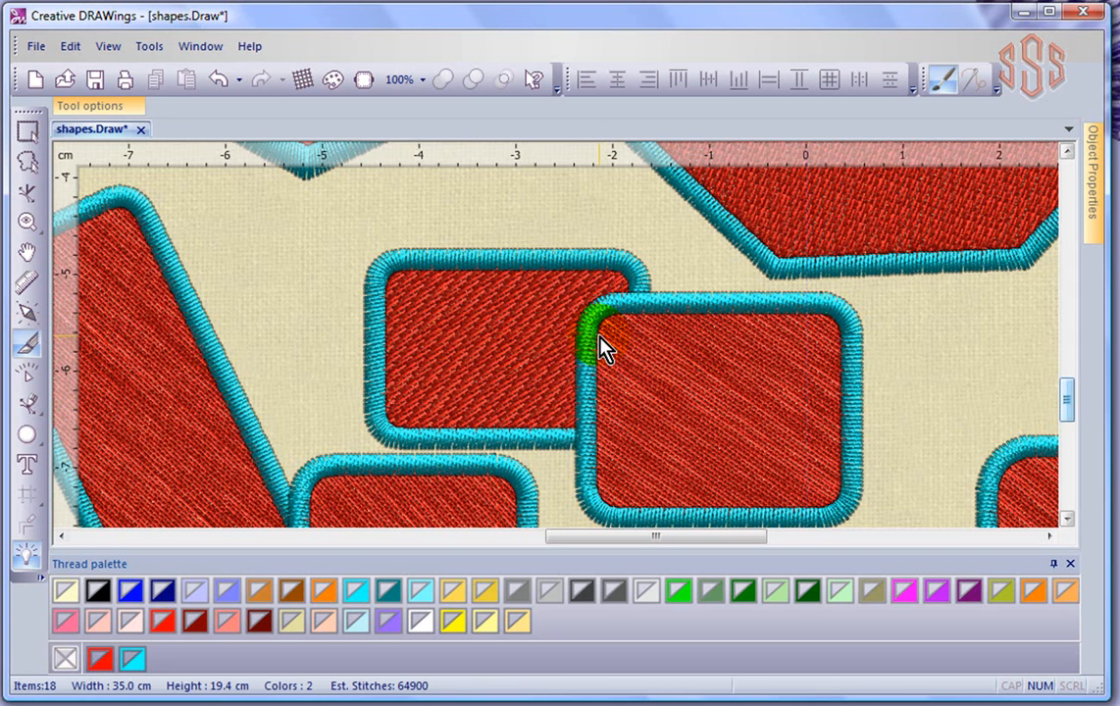
left_click(30, 359)
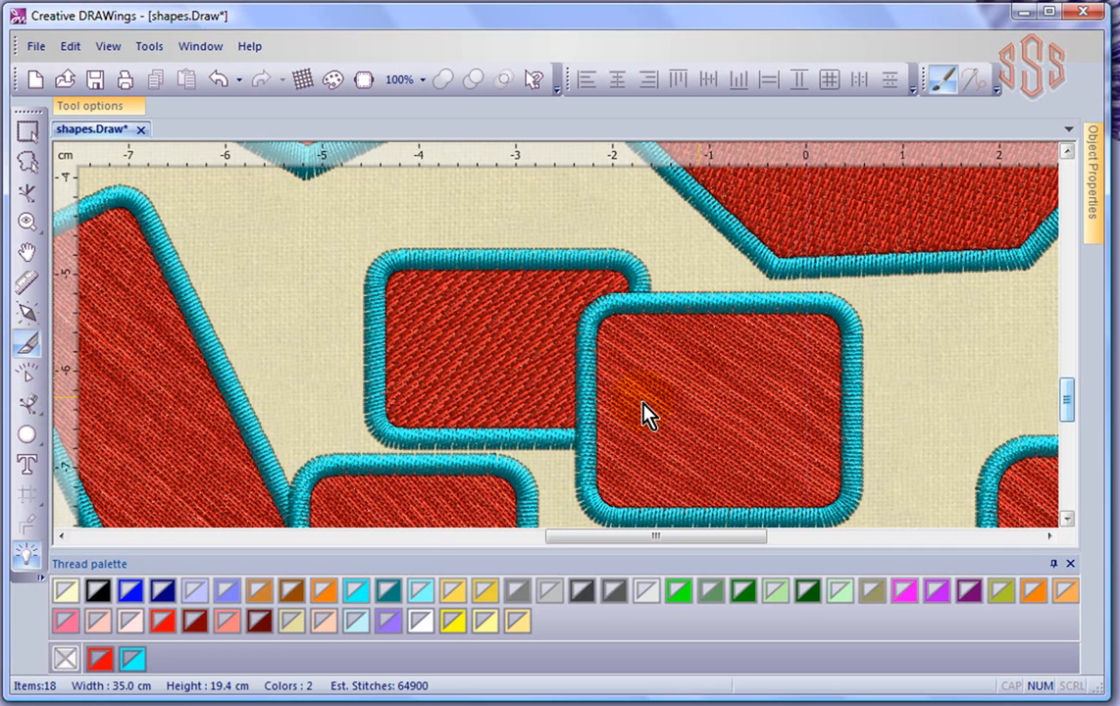
left_click(655, 397)
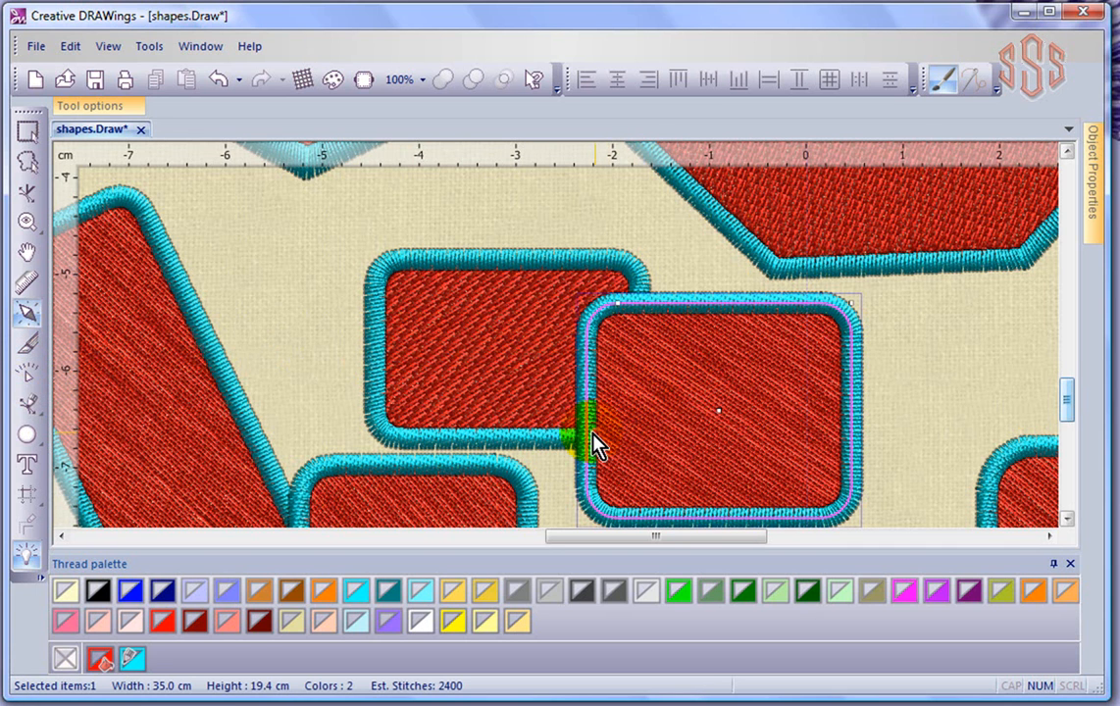
left_click(36, 314)
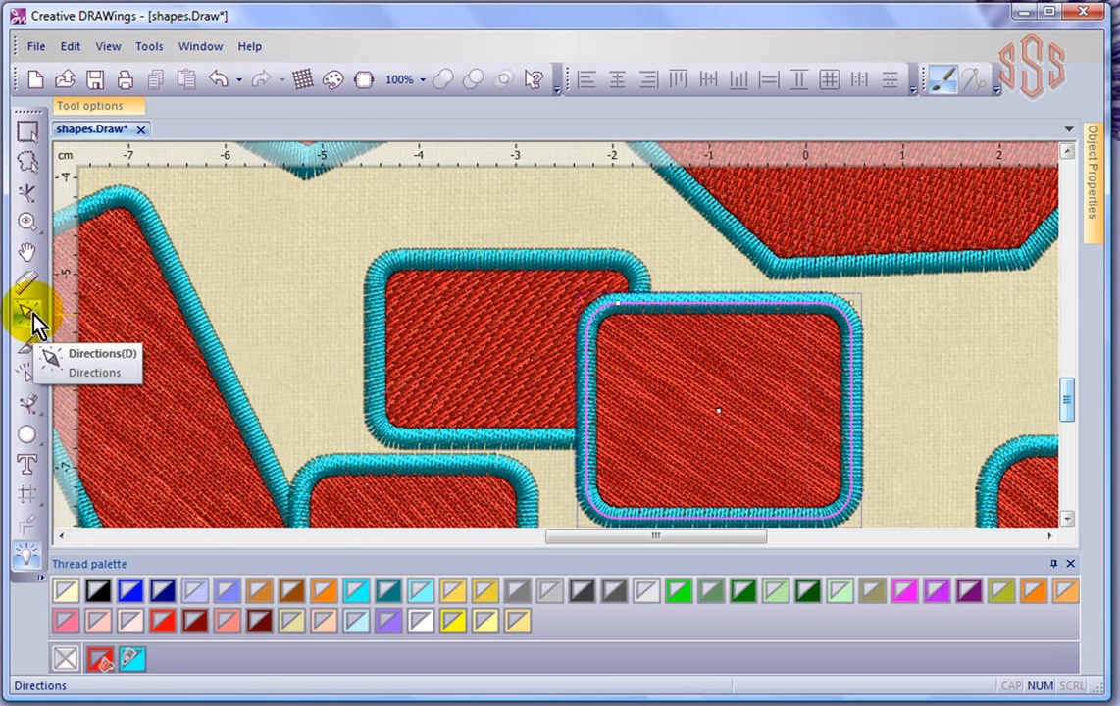
left_click(588, 449)
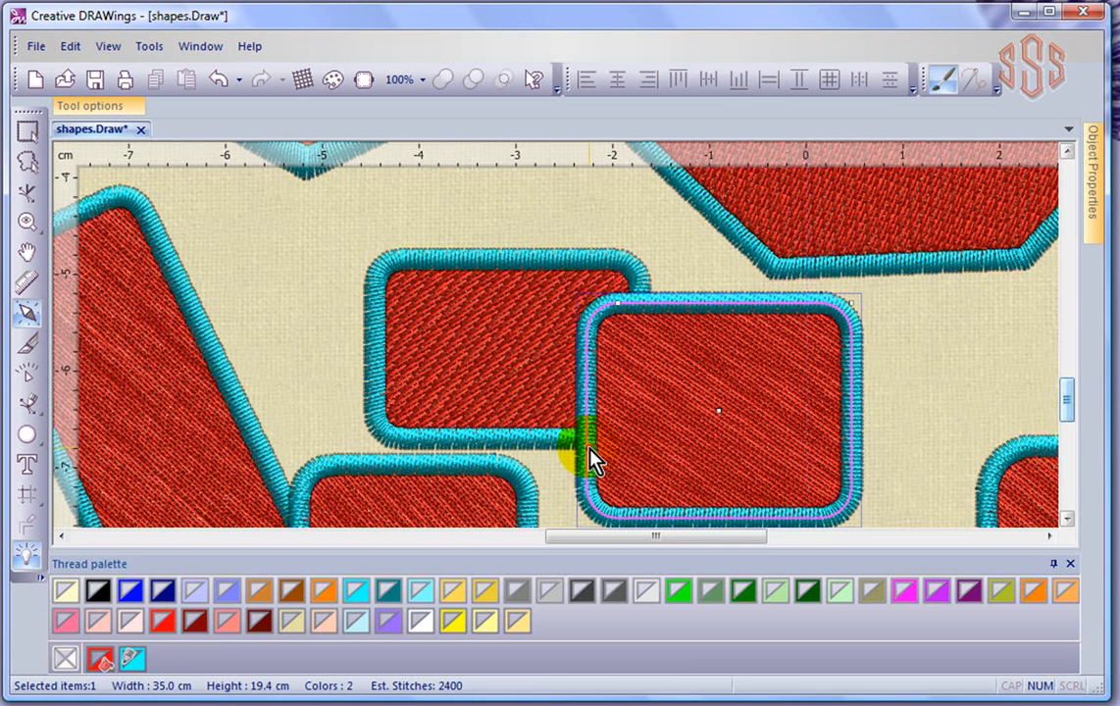
left_click(724, 322)
left_click_drag(733, 311, 738, 303)
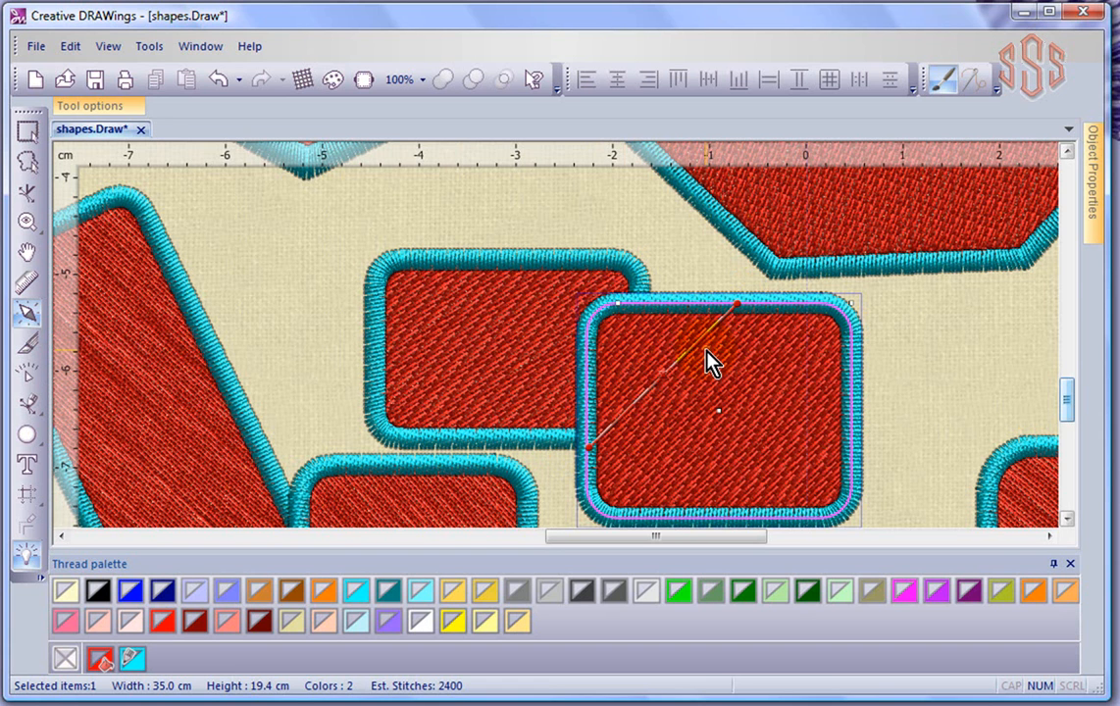
- Change the fill of the front rounded rectangle to Satin
left_click(26, 130)
left_click(803, 359)
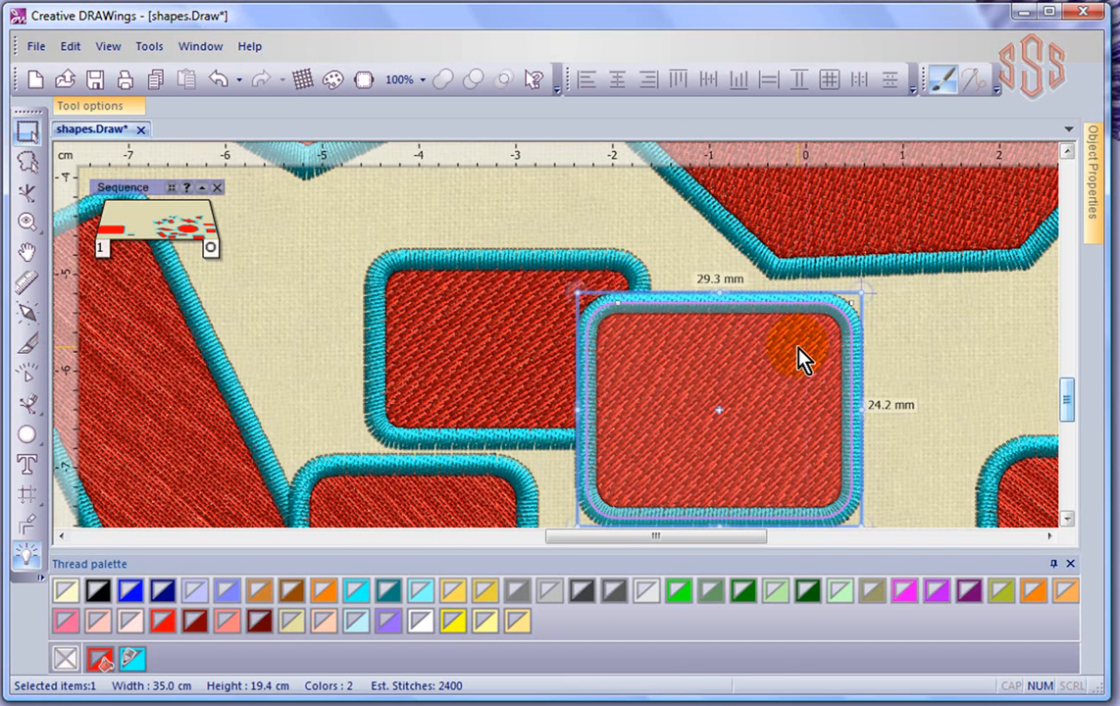
mouse_move(1098, 196)
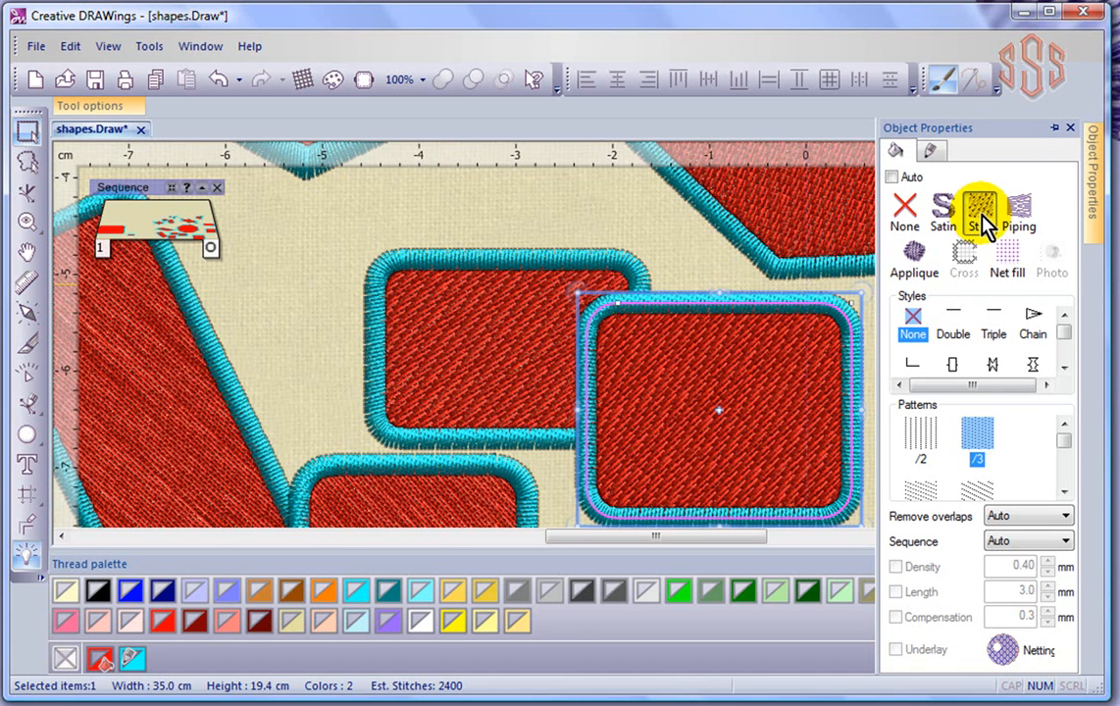
left_click(945, 210)
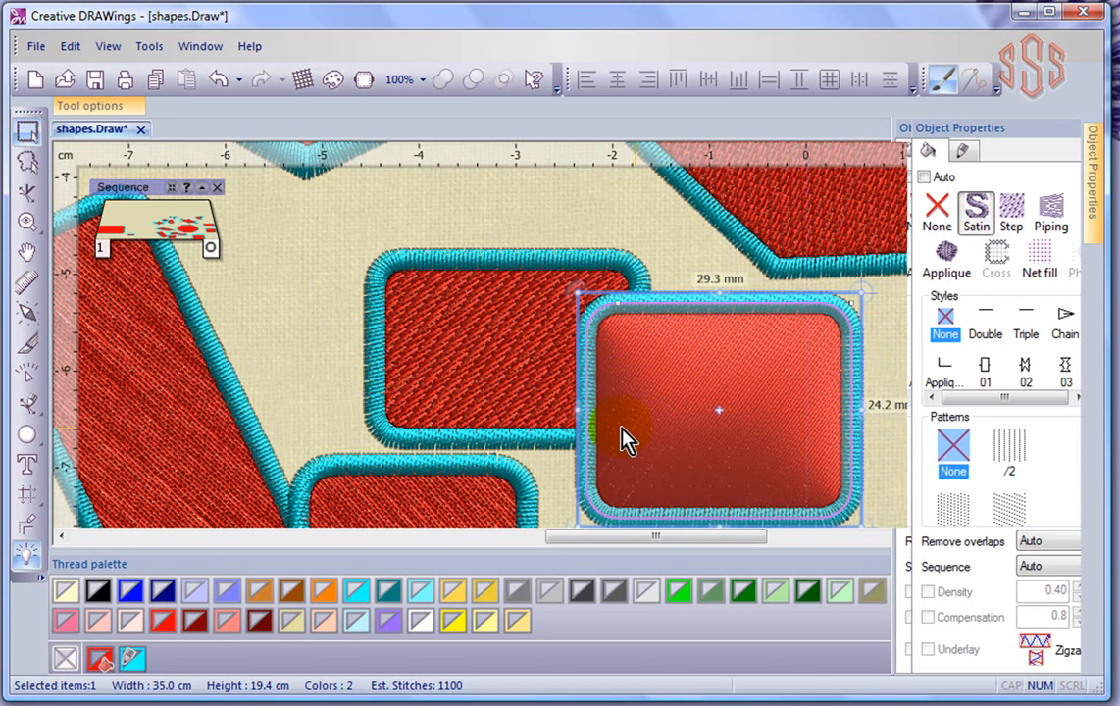
- Divide the rectangle's satin fill with three lines fanning from its left edge to its bottom, top and right edges, then deselect it
left_click(31, 351)
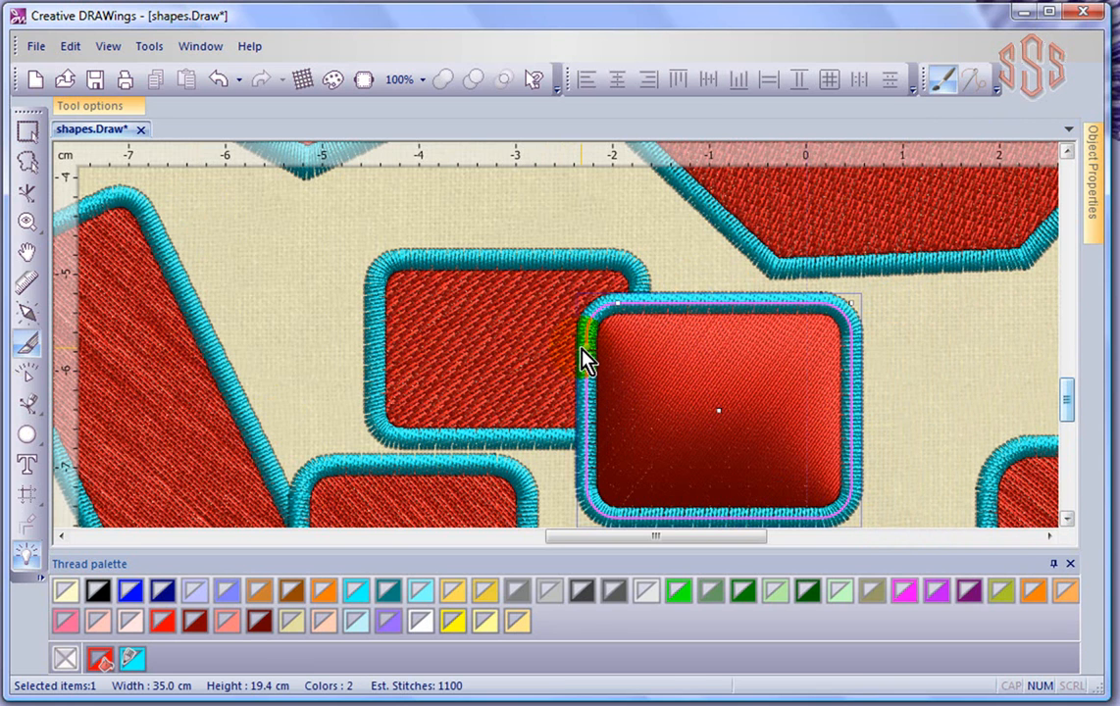
left_click(587, 427)
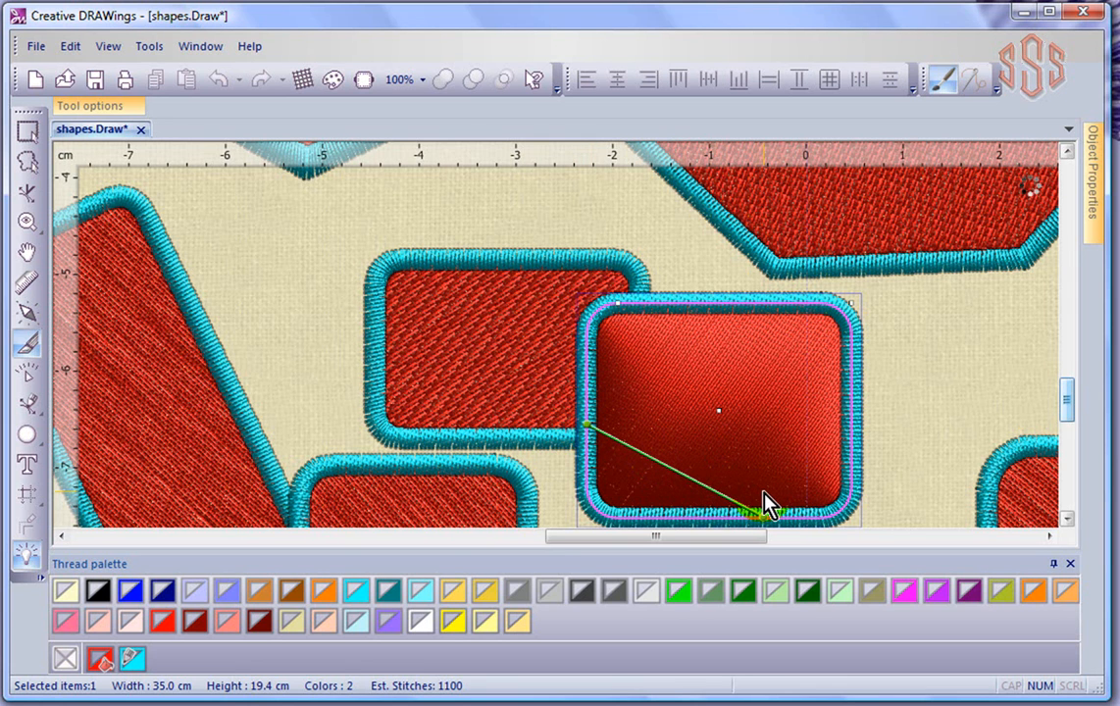
left_click(796, 510)
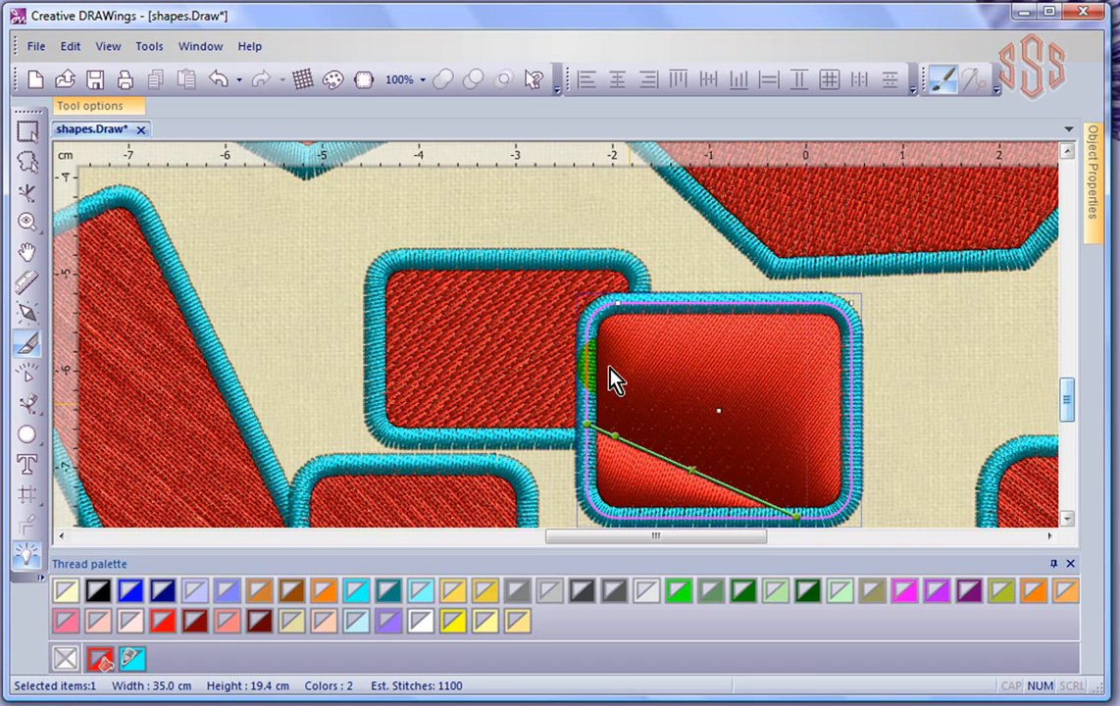
left_click_drag(599, 385, 763, 326)
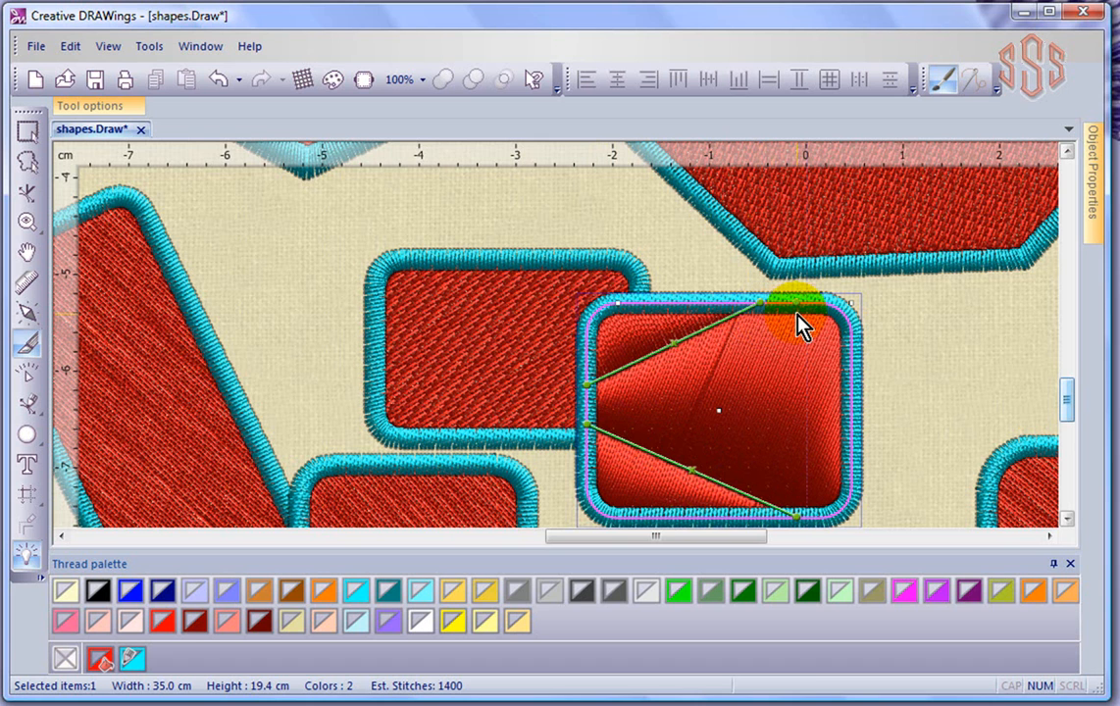
left_click_drag(588, 404, 833, 393)
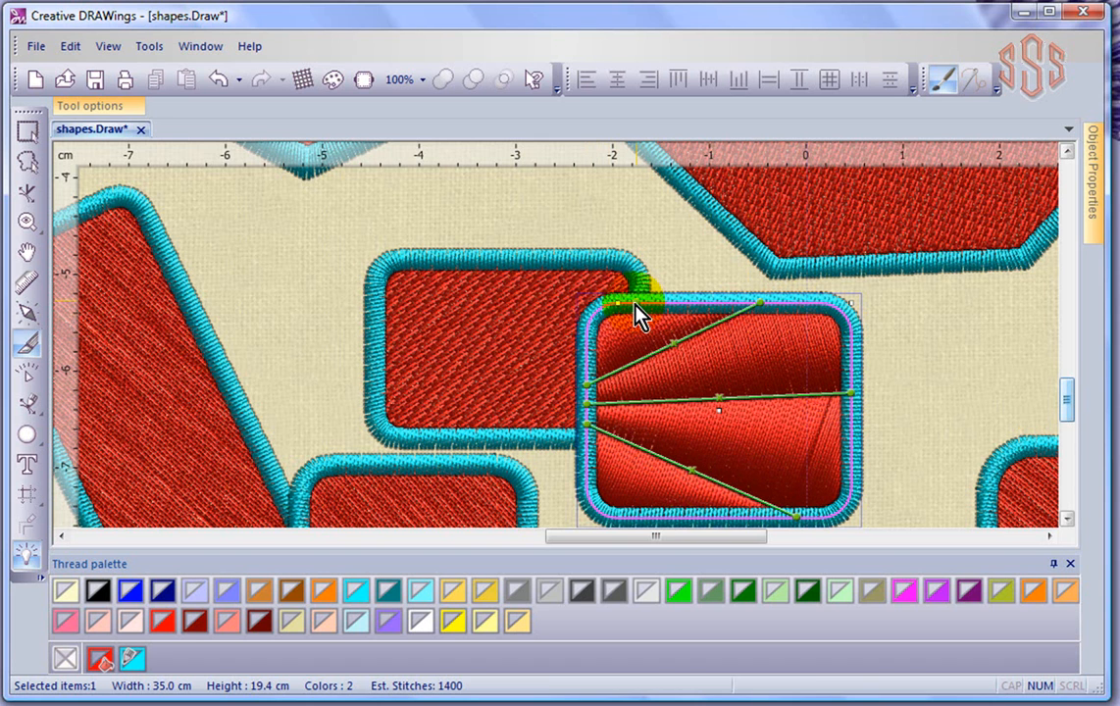
left_click(27, 134)
left_click_drag(608, 333, 723, 520)
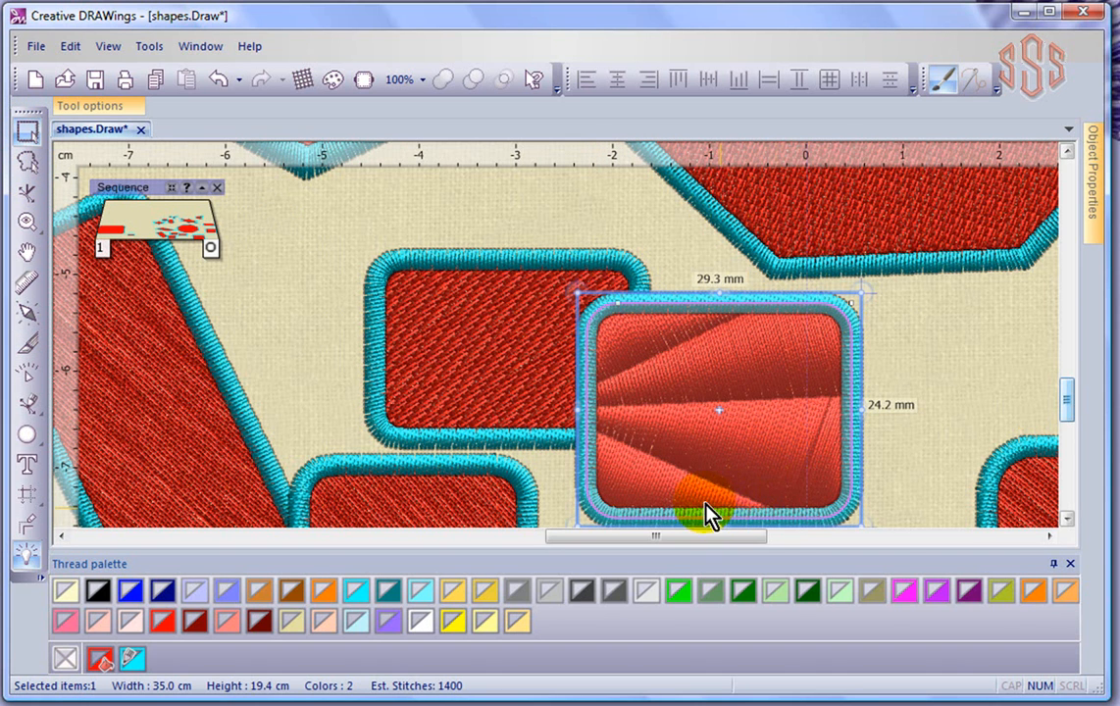
left_click_drag(608, 508, 684, 320)
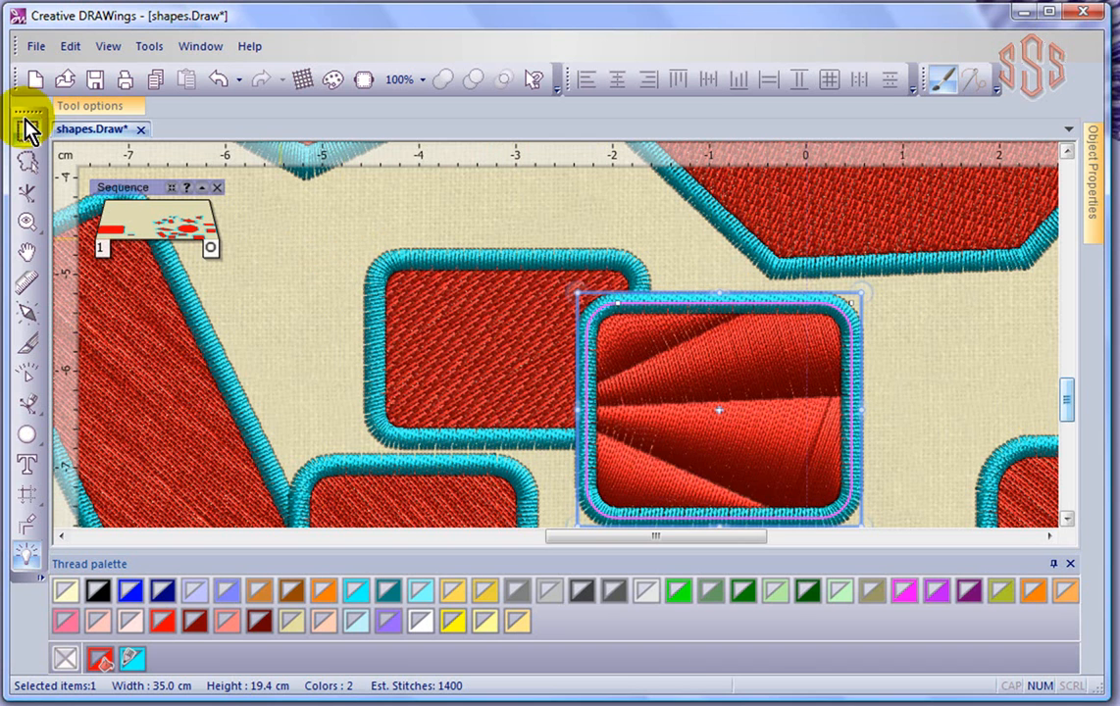
left_click(381, 212)
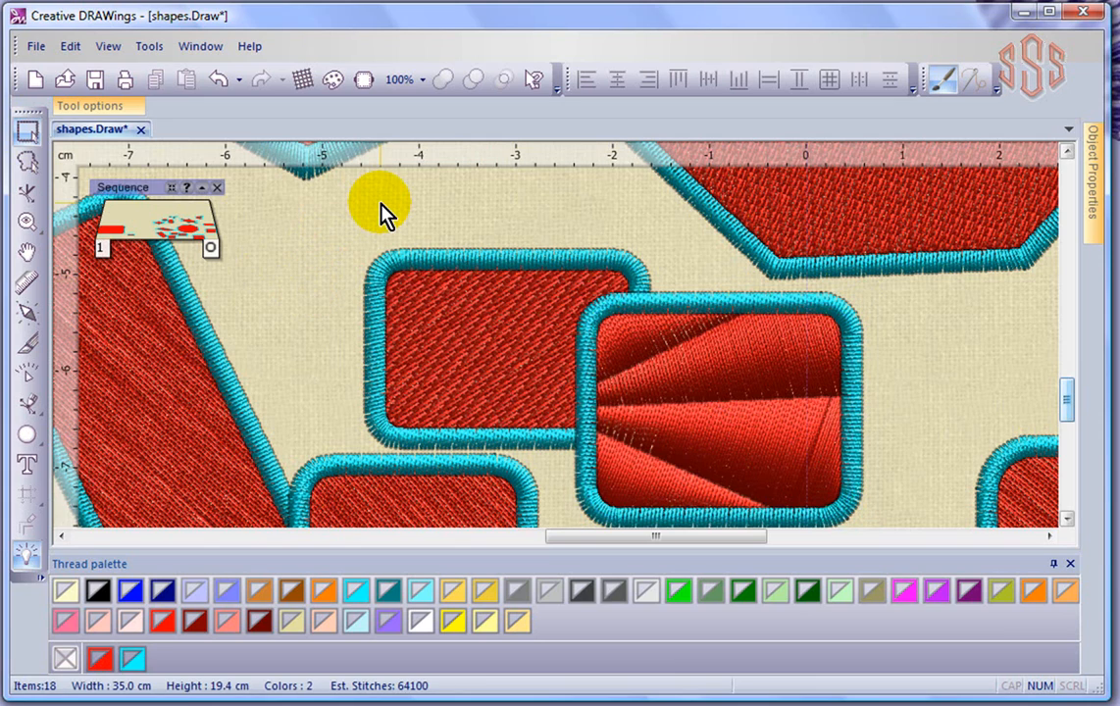
- Set a diagonal stitch direction on the six-pointed star from its lower-left inner corner to its upper-right inner corner
scroll(382, 208, "down", 4)
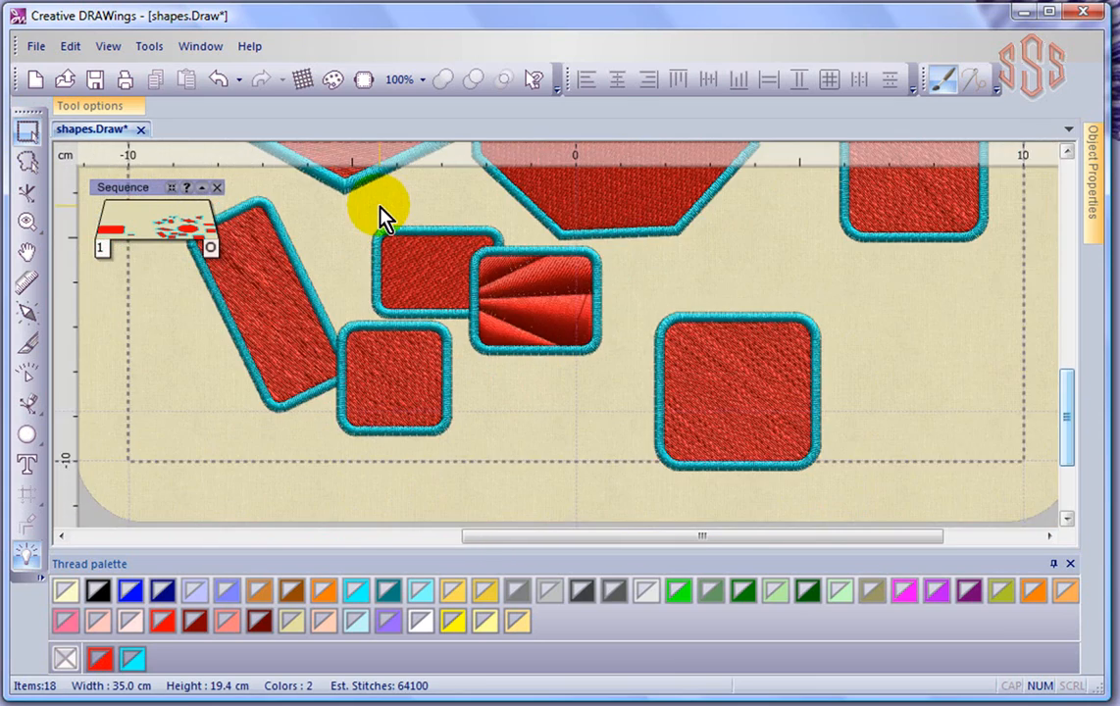
left_click_drag(1068, 418, 1063, 280)
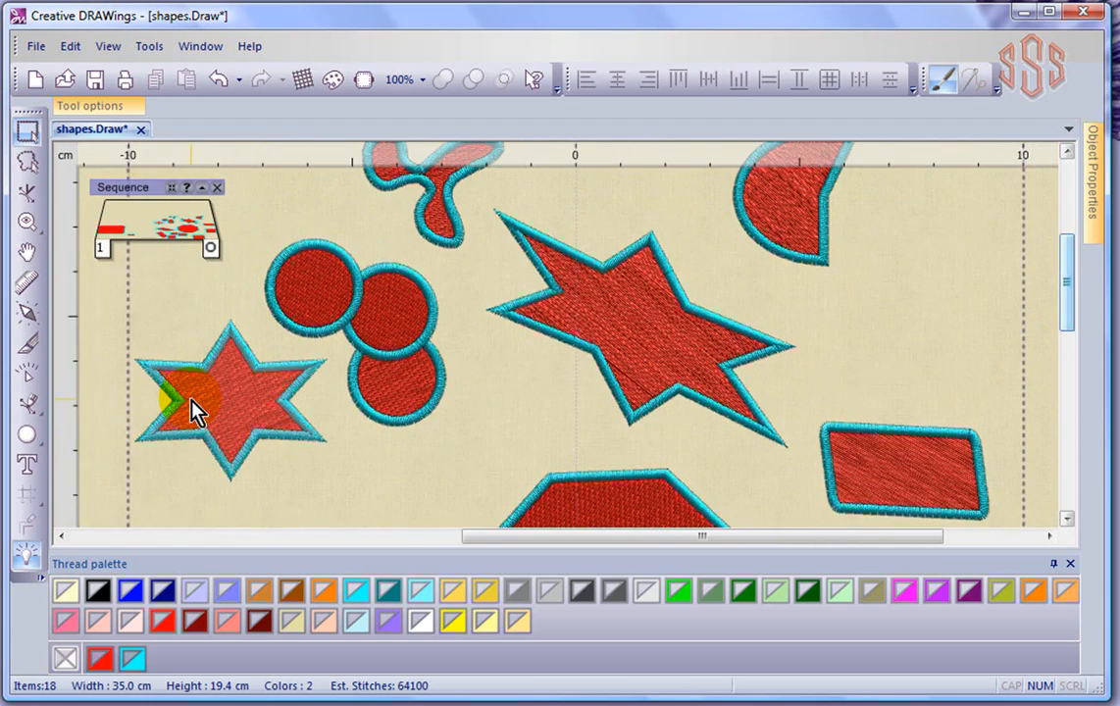
scroll(193, 410, "up", 2)
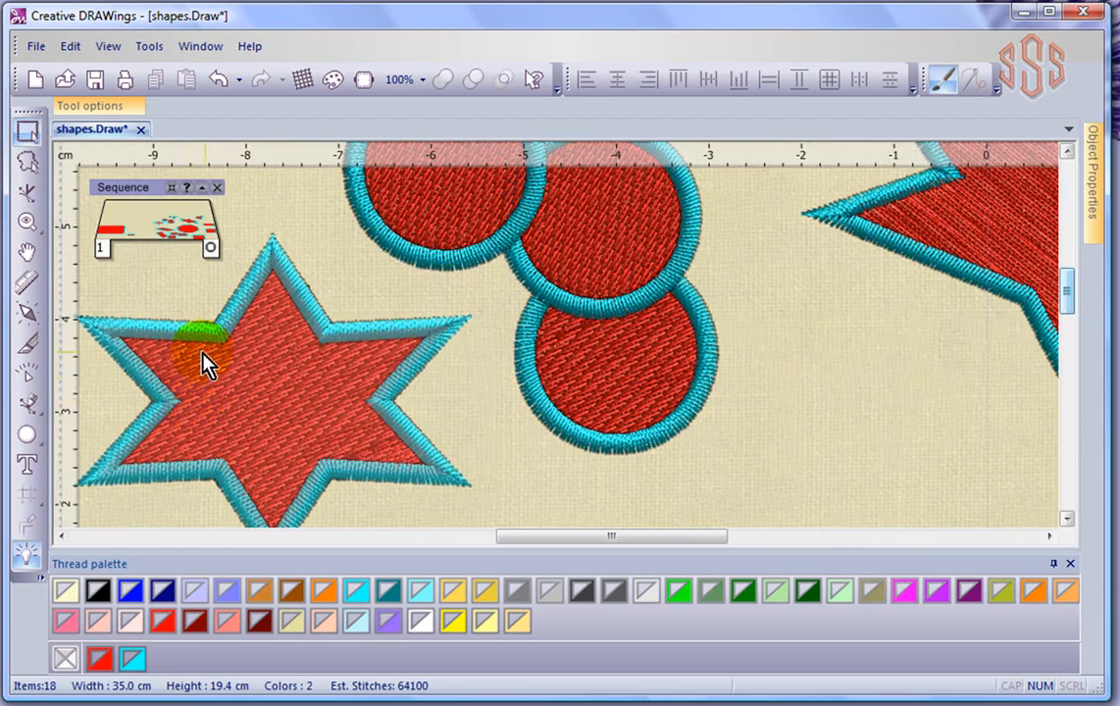
left_click(26, 312)
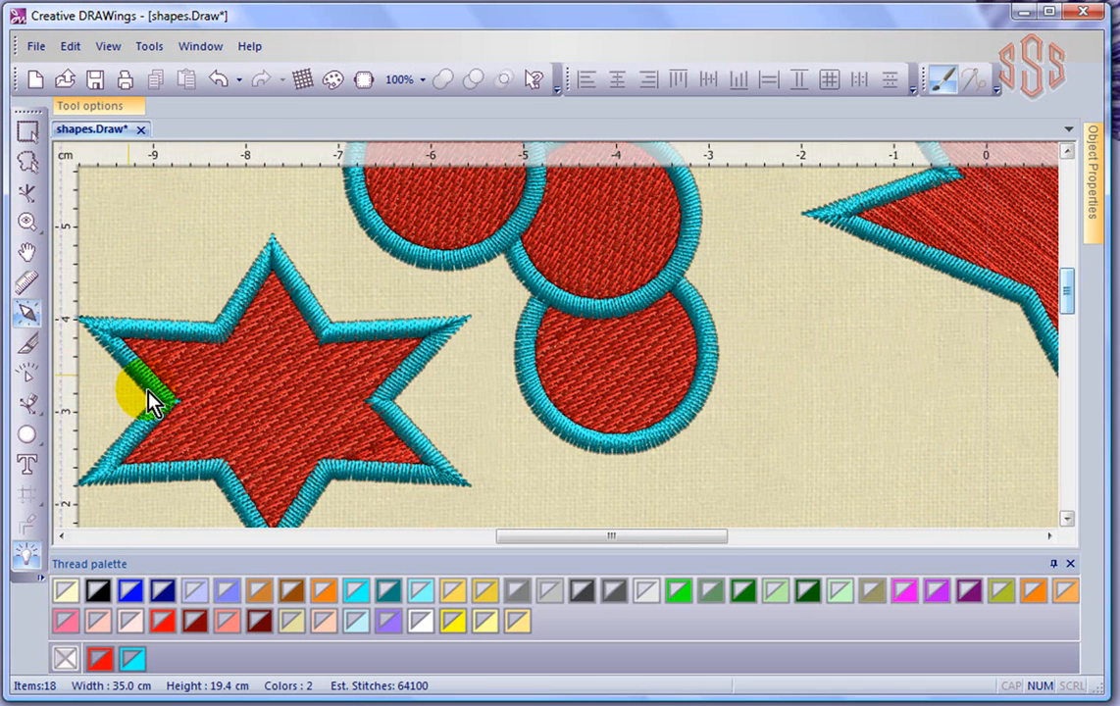
left_click(242, 400)
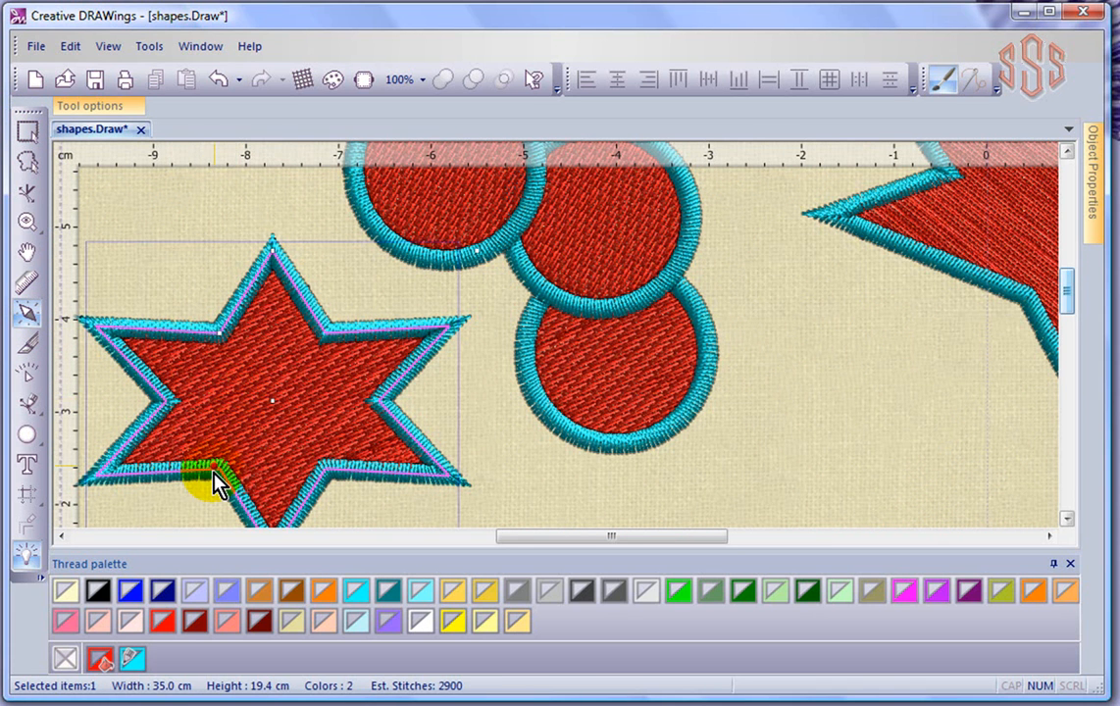
left_click_drag(217, 478, 332, 344)
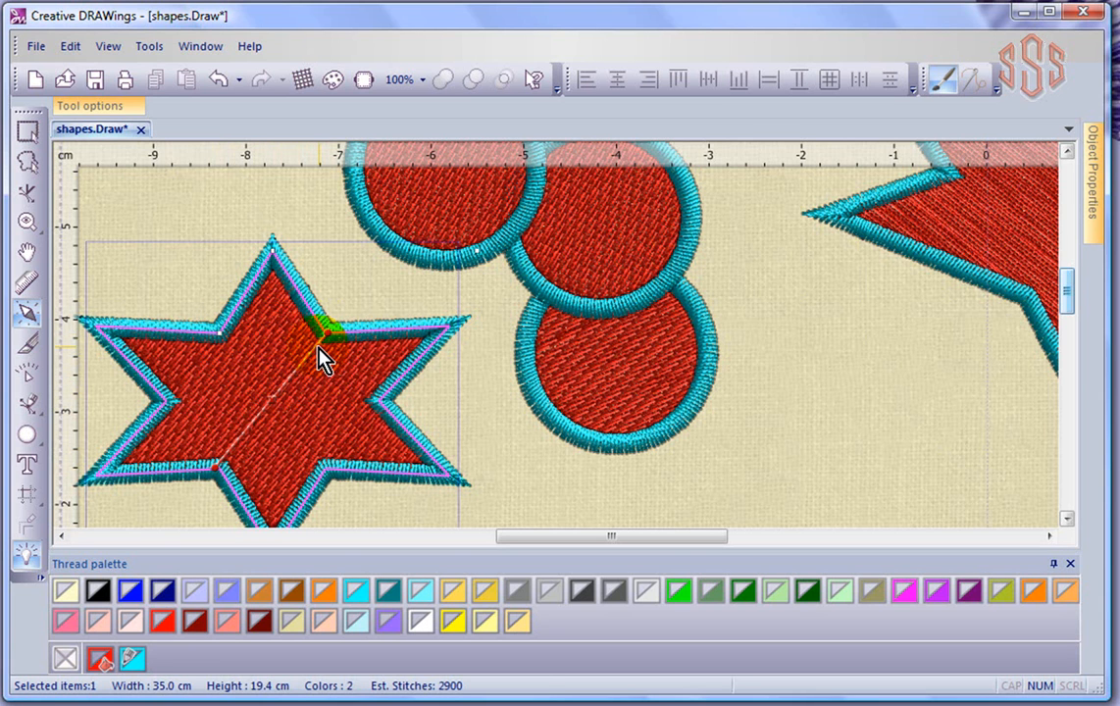
- Change the fill of the six-pointed star to Satin
left_click(25, 133)
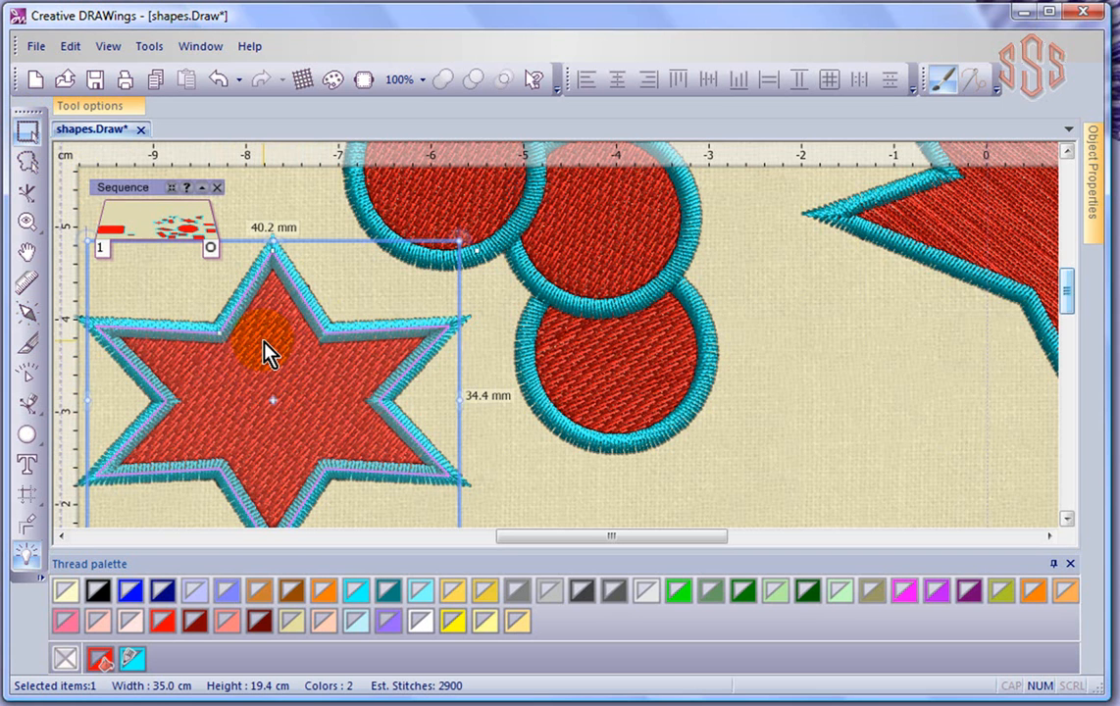
mouse_move(1096, 177)
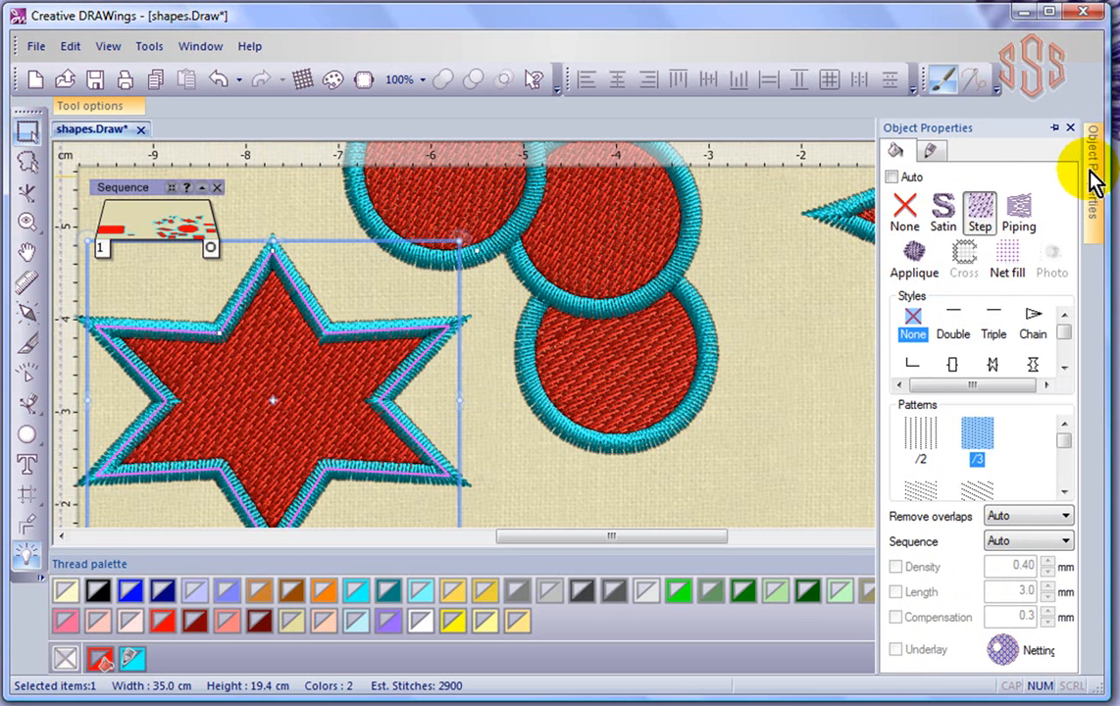
left_click(941, 209)
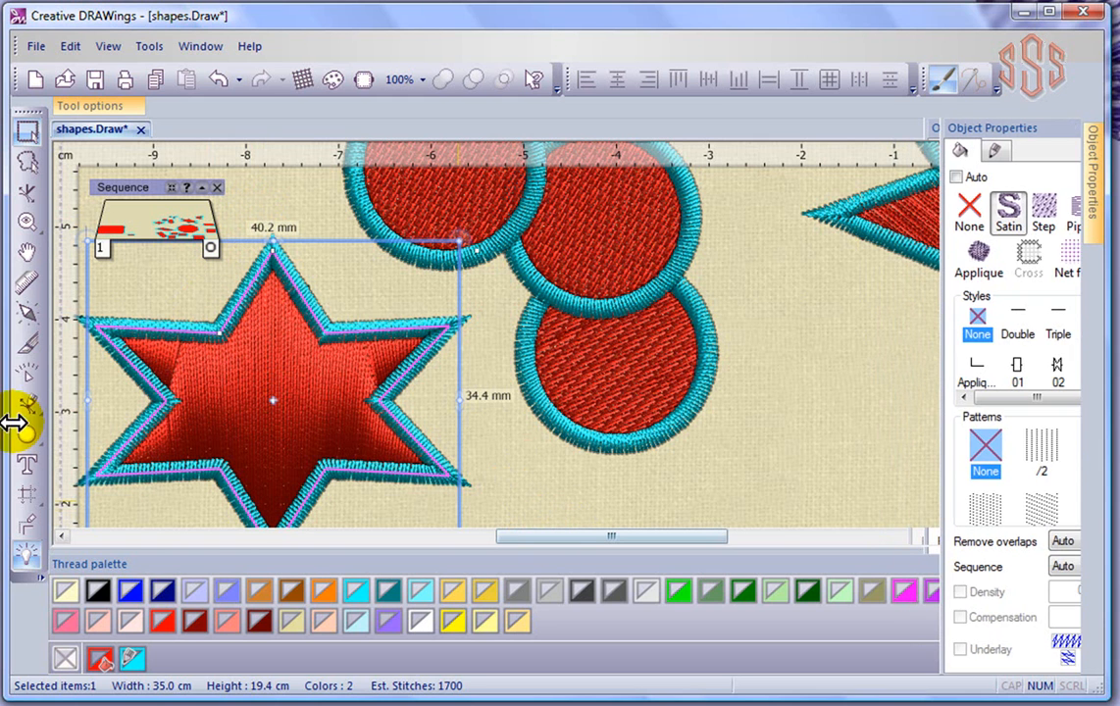
- Divide the star's fill into six segments with three lines joining its opposite inner corners through the centre
left_click(27, 348)
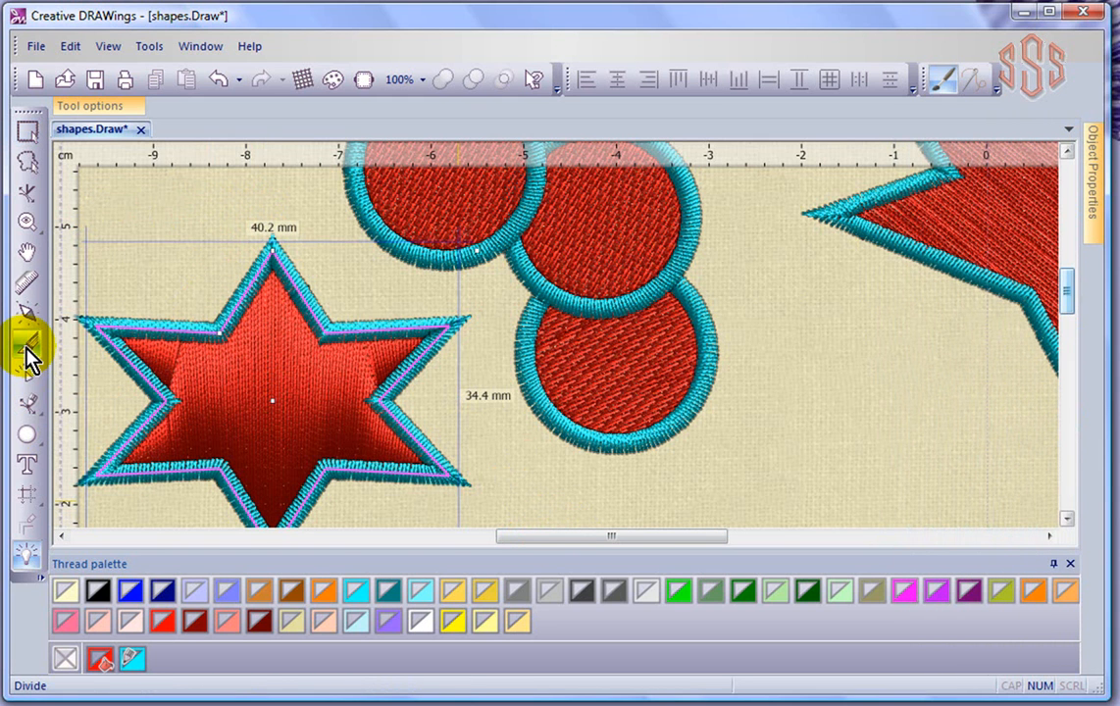
left_click(167, 402)
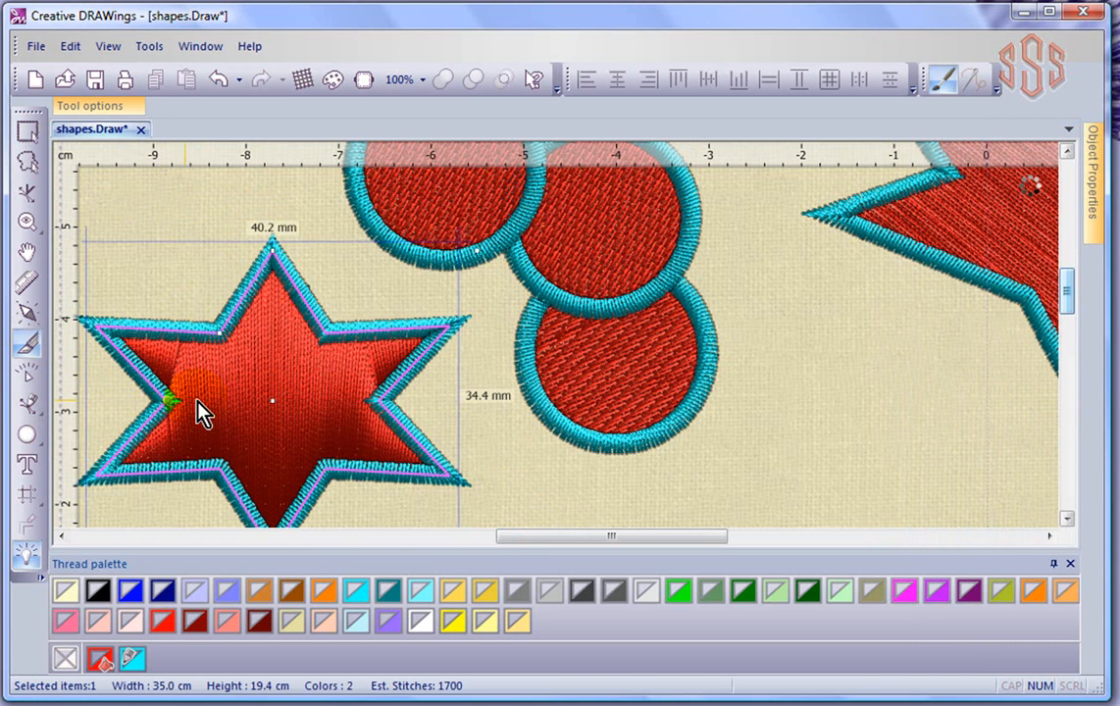
left_click(351, 404)
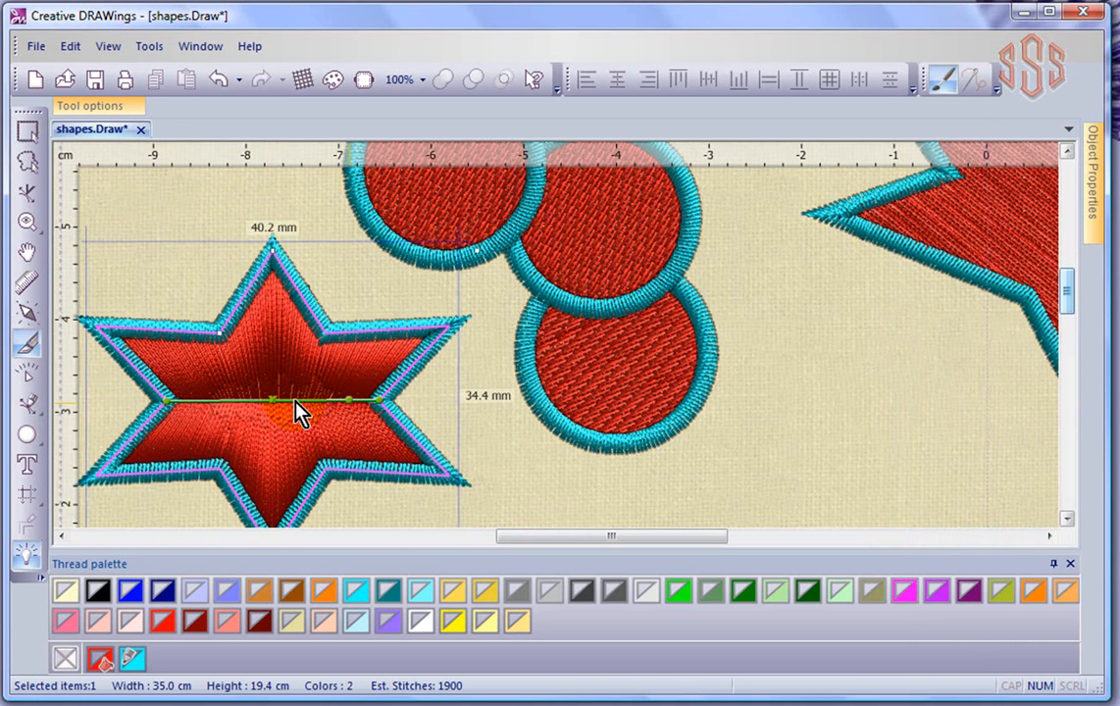
left_click(220, 334)
left_click(321, 458)
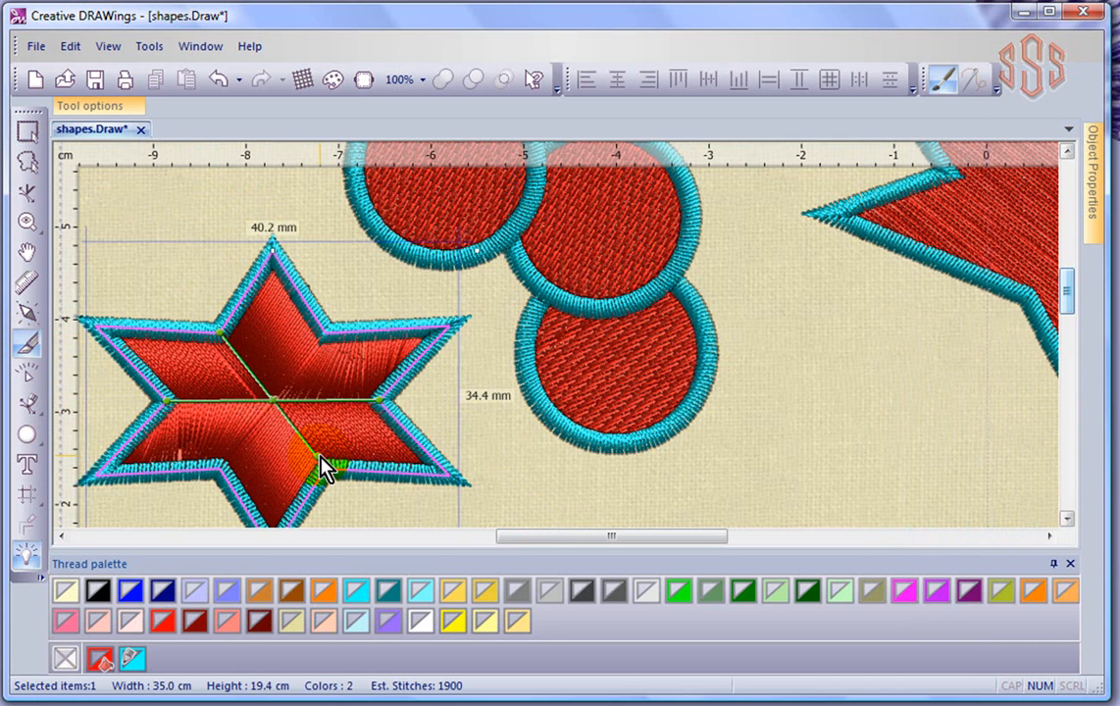
left_click(218, 467)
left_click(325, 337)
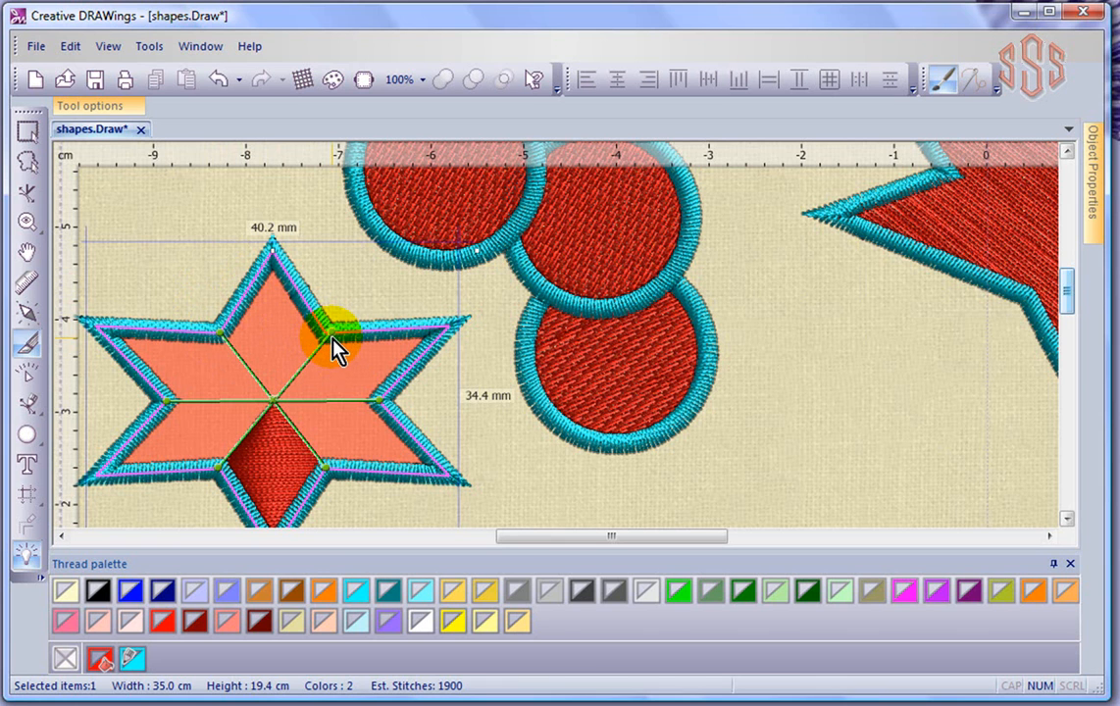
- Shift the end of the dividing line at the star's upper-left inner corner slightly upward
left_click(227, 334)
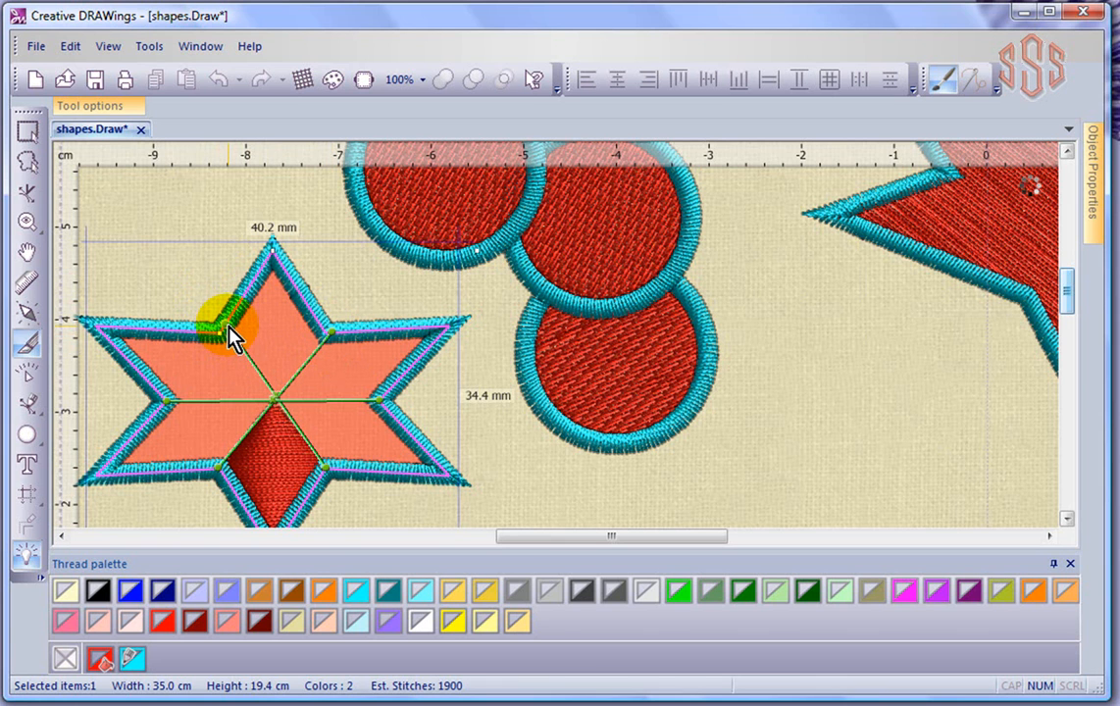
left_click(226, 321)
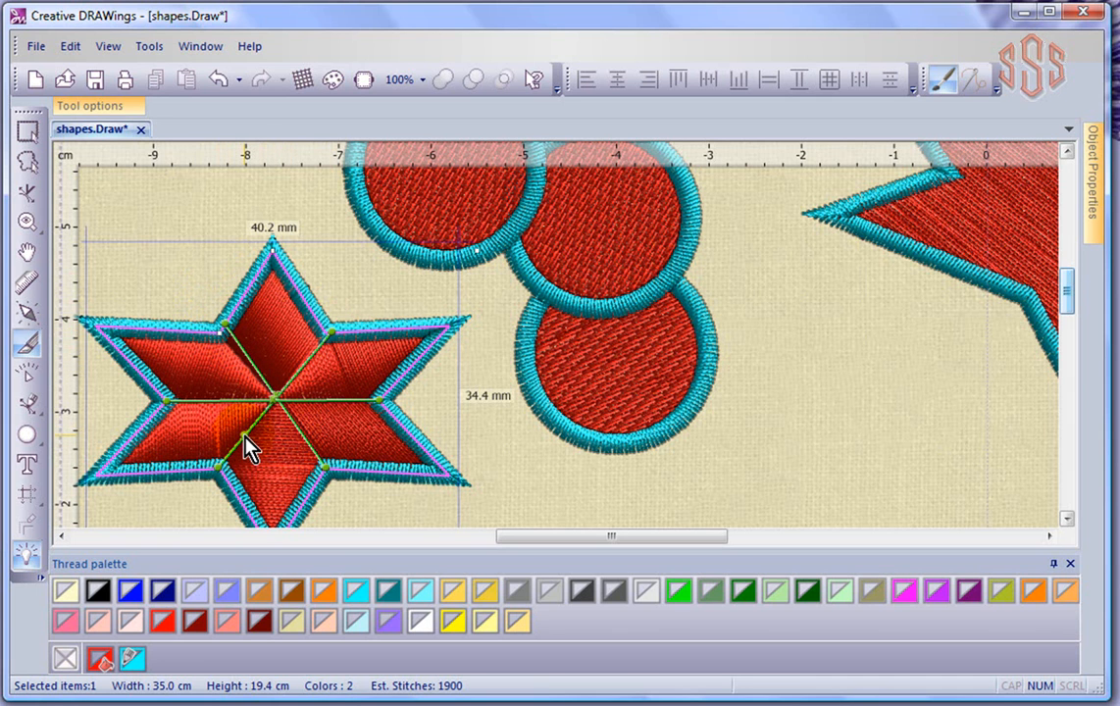
left_click(208, 328)
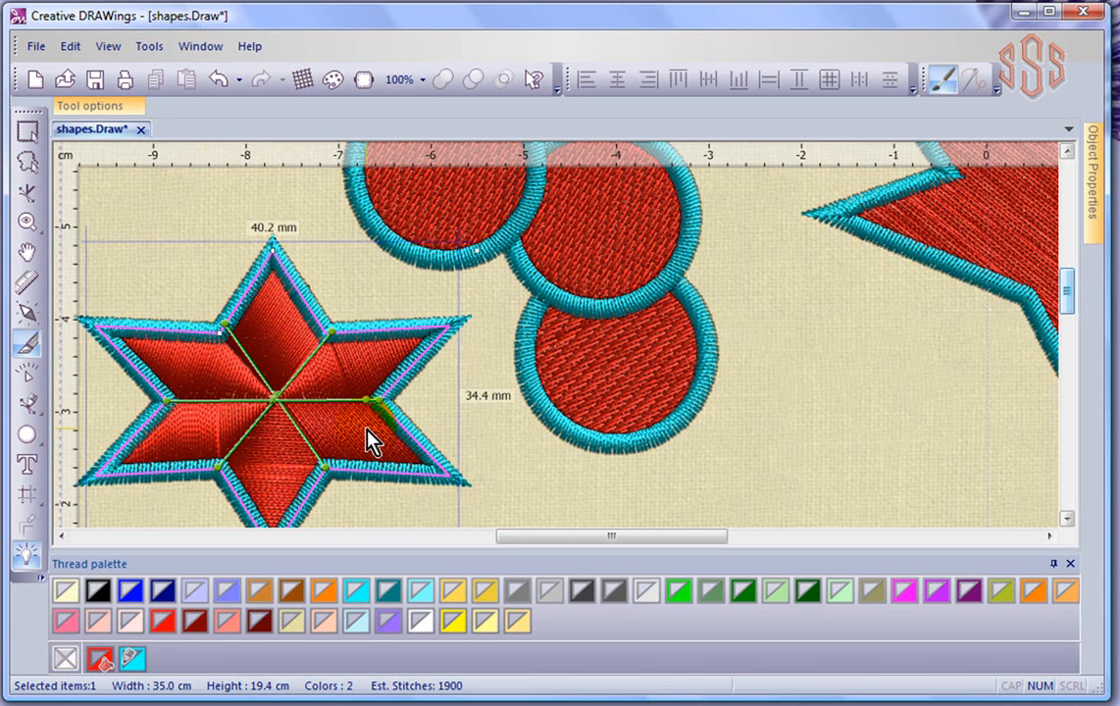
- Add a stitch direction line across each of the star's six points, then deselect the star
left_click(27, 312)
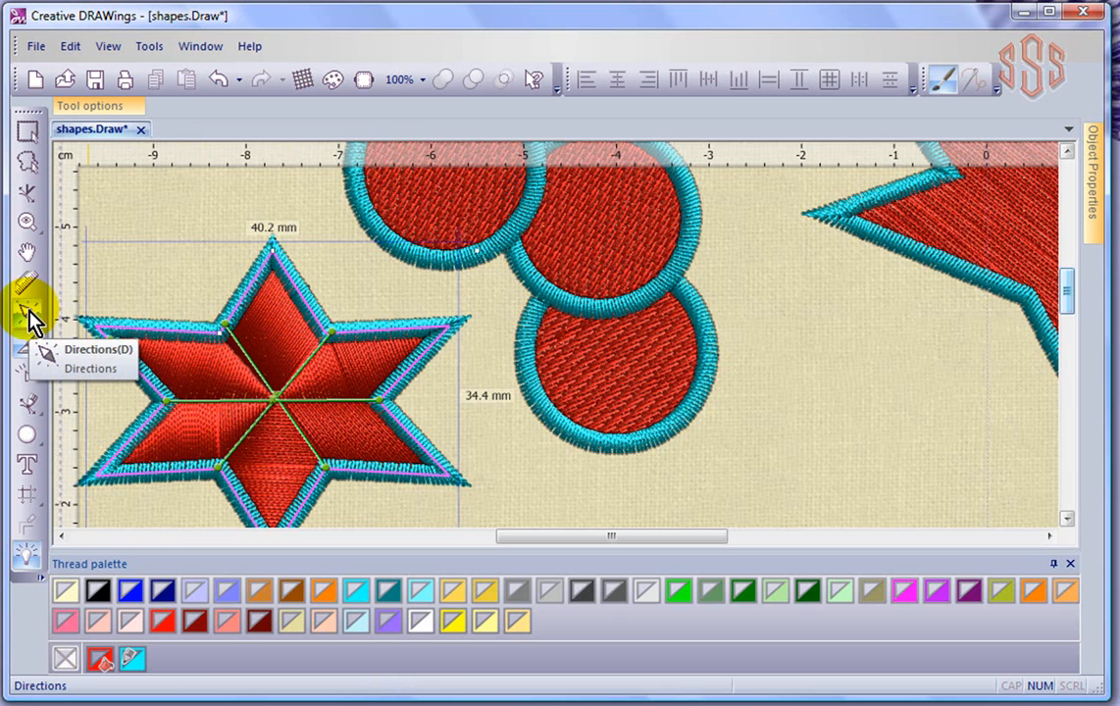
left_click_drag(247, 292, 299, 293)
left_click_drag(382, 329, 405, 373)
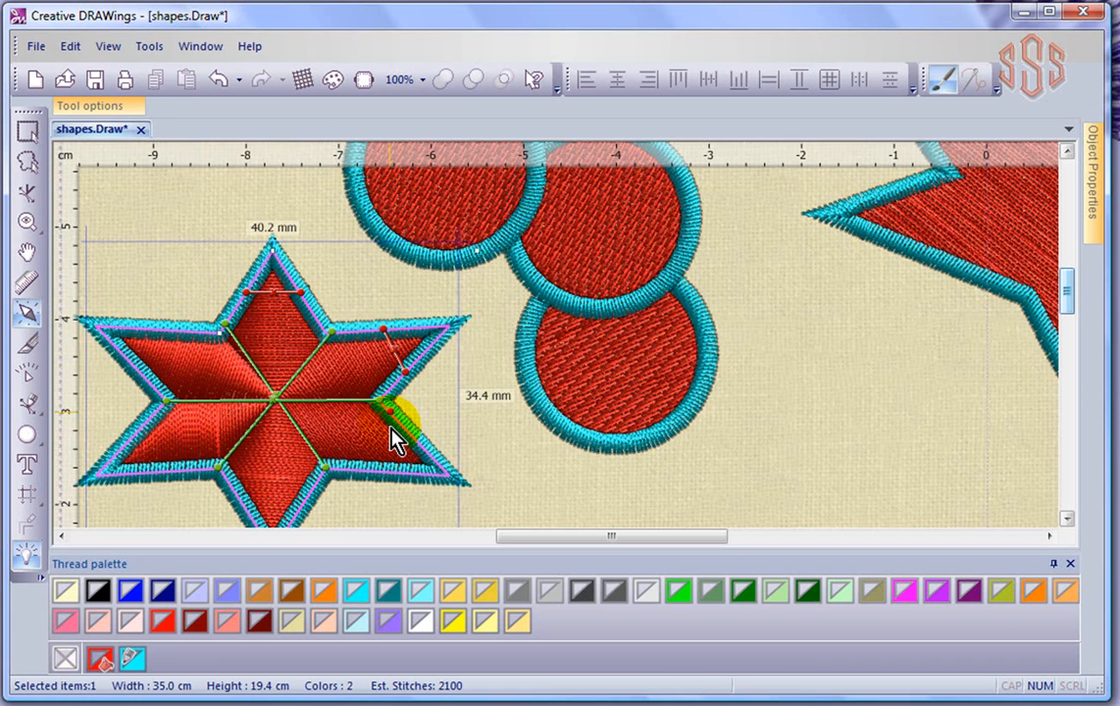
left_click_drag(394, 430, 374, 461)
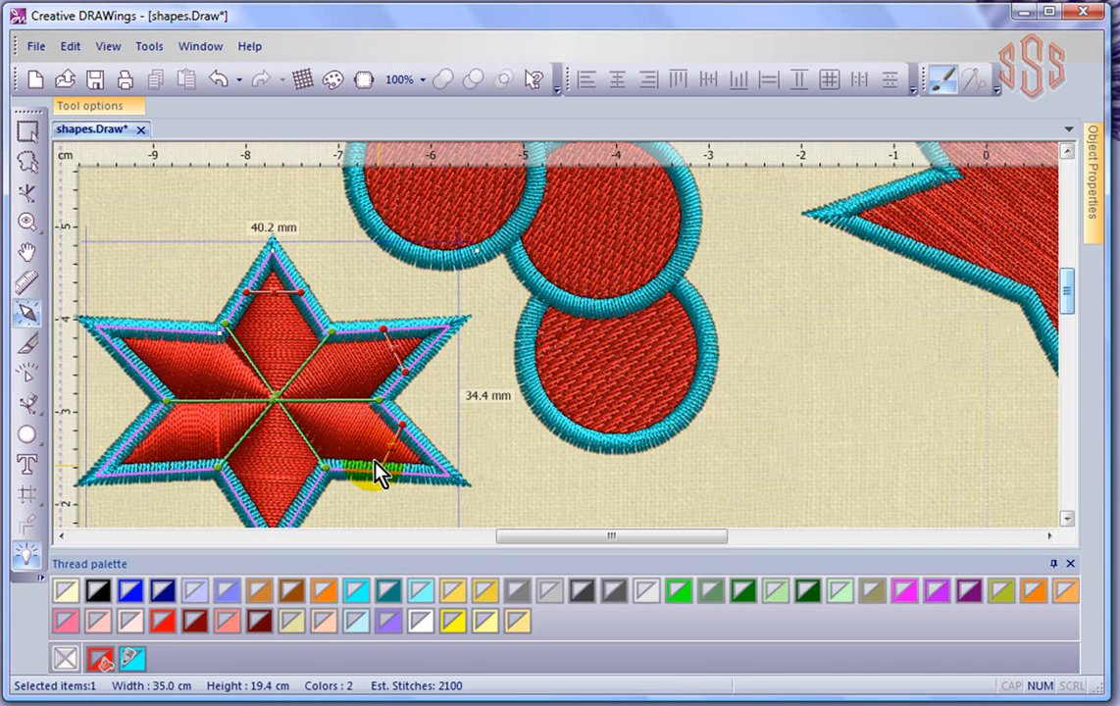
left_click_drag(237, 491, 303, 494)
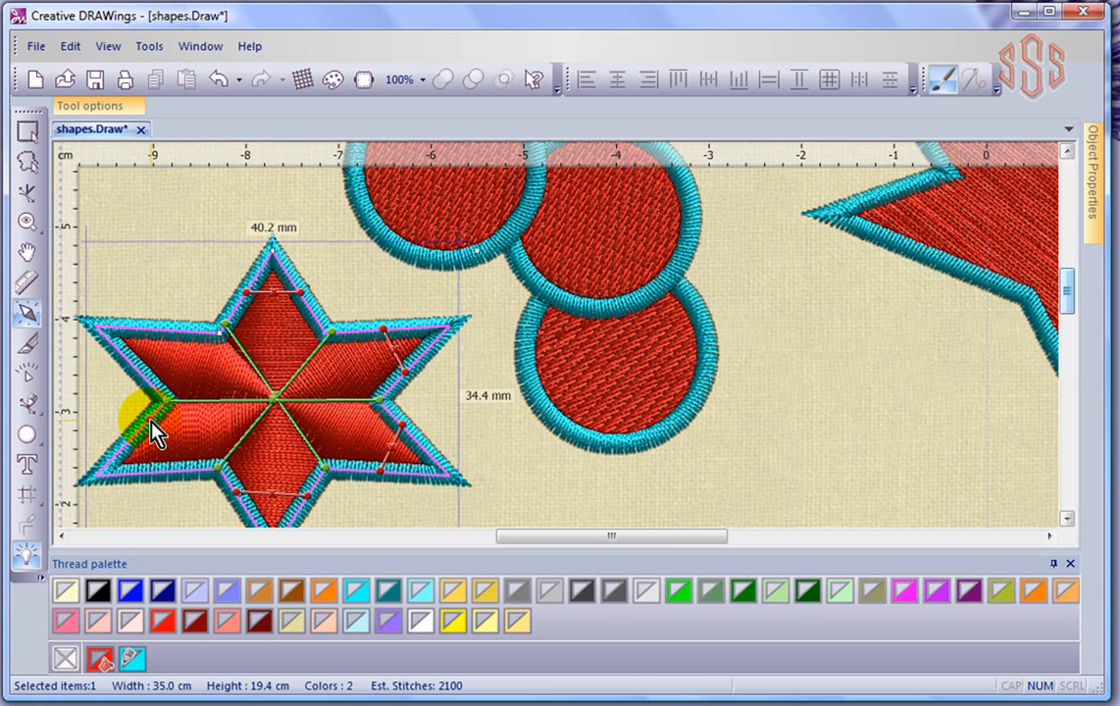
left_click_drag(157, 430, 168, 460)
left_click_drag(168, 375, 179, 338)
left_click(28, 131)
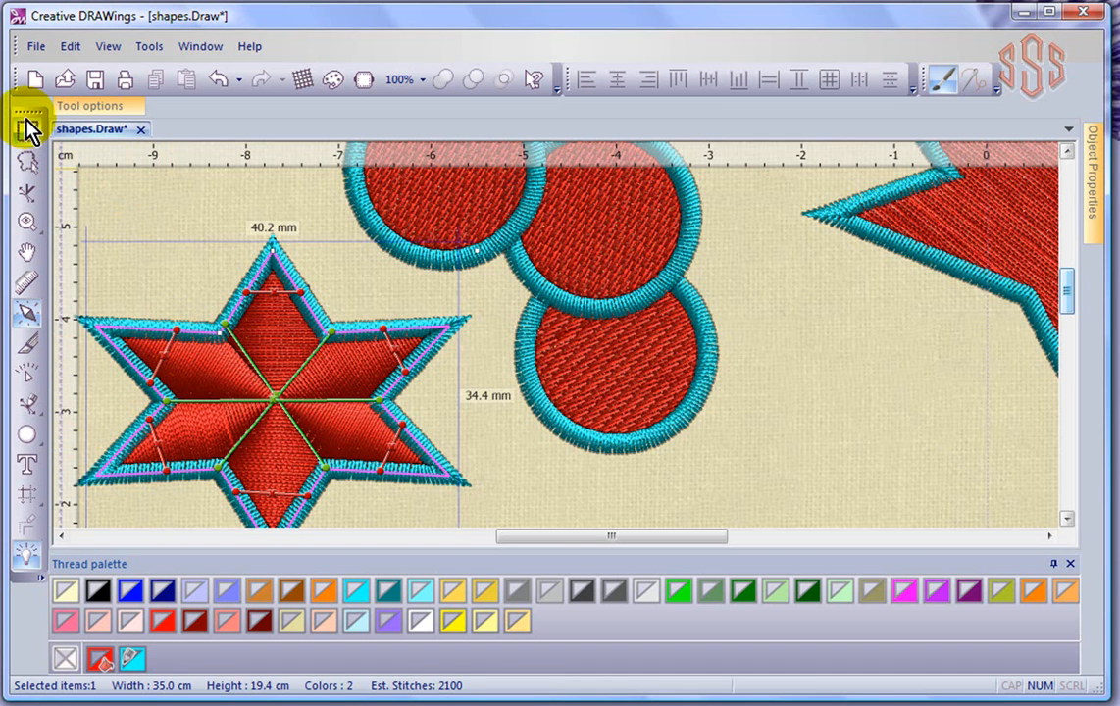
left_click(237, 257)
left_click(543, 483)
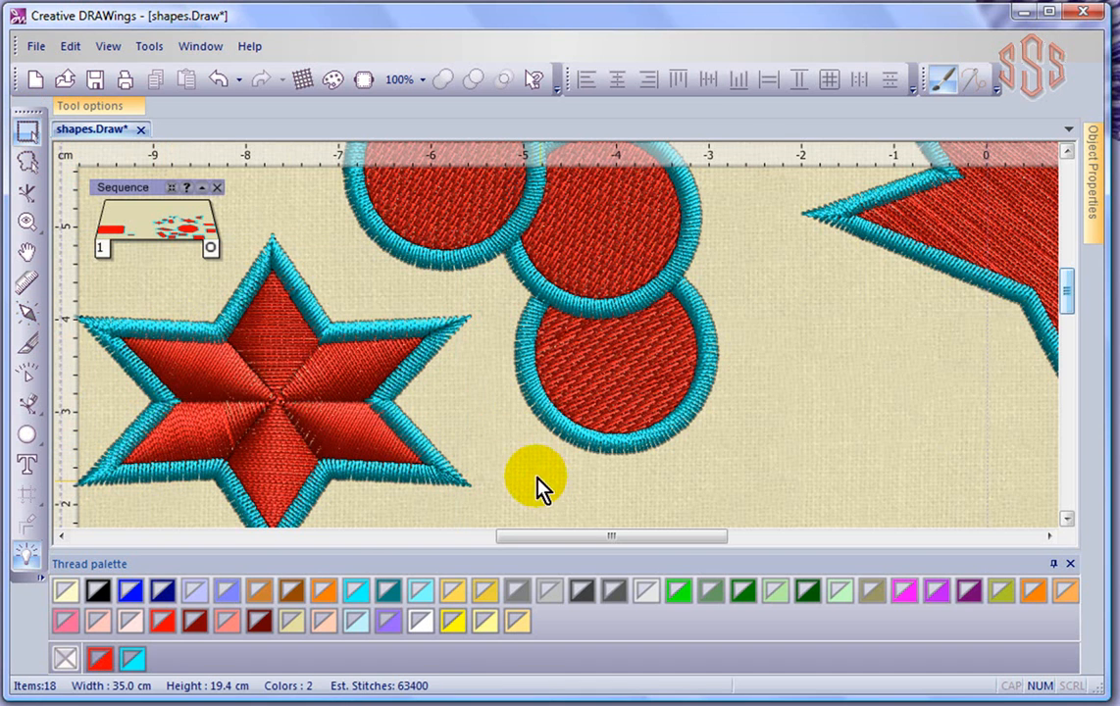